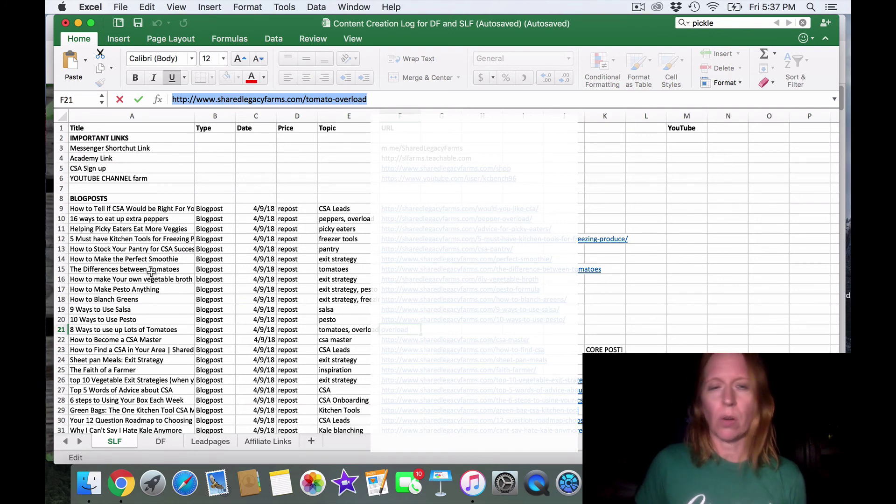
View the SLFarms Membership Academy page in Chrome and select the Academy Link URL in the Excel content log.
{"action": "left_click", "coordinate": [126, 487]}
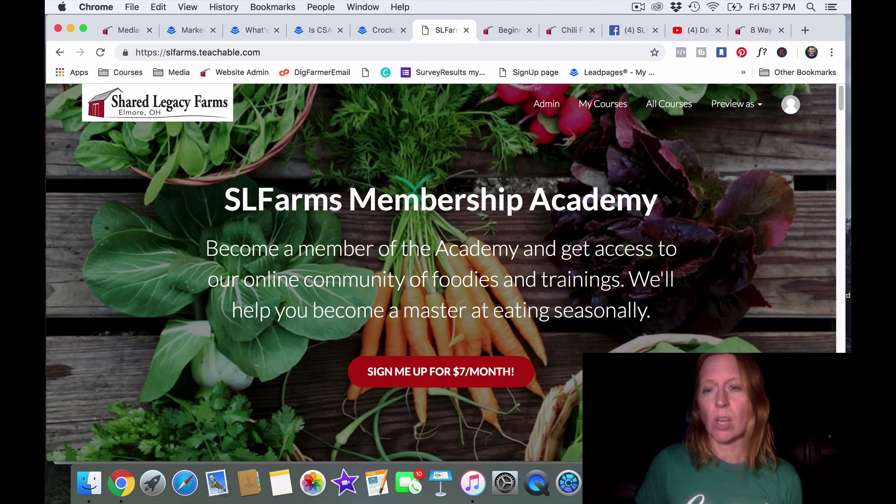
{"action": "key", "text": "super+Tab"}
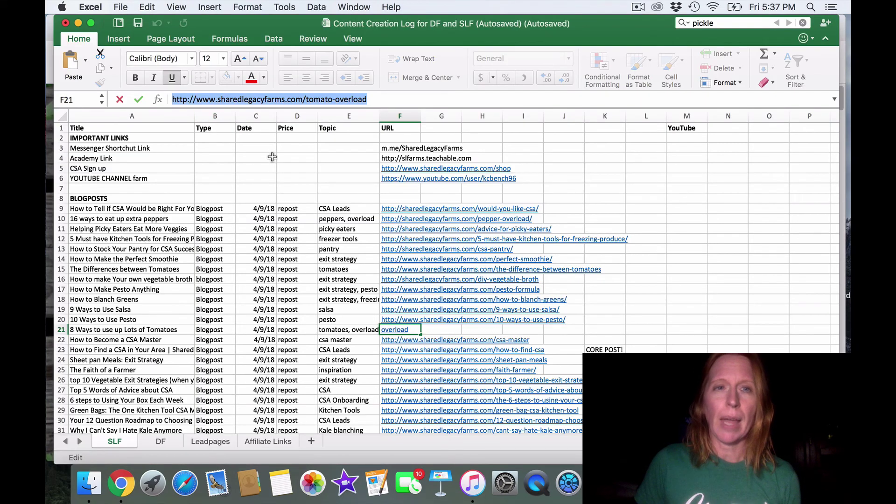
{"action": "left_click", "coordinate": [443, 157]}
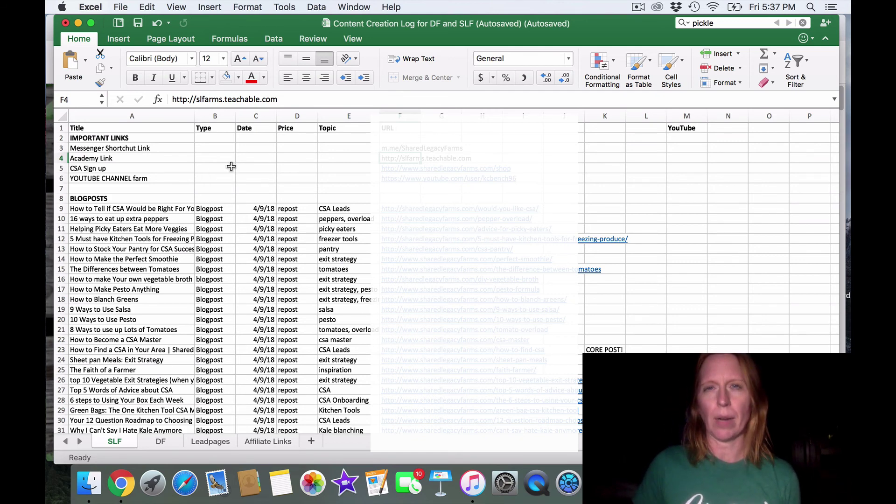
{"action": "left_click", "coordinate": [121, 486]}
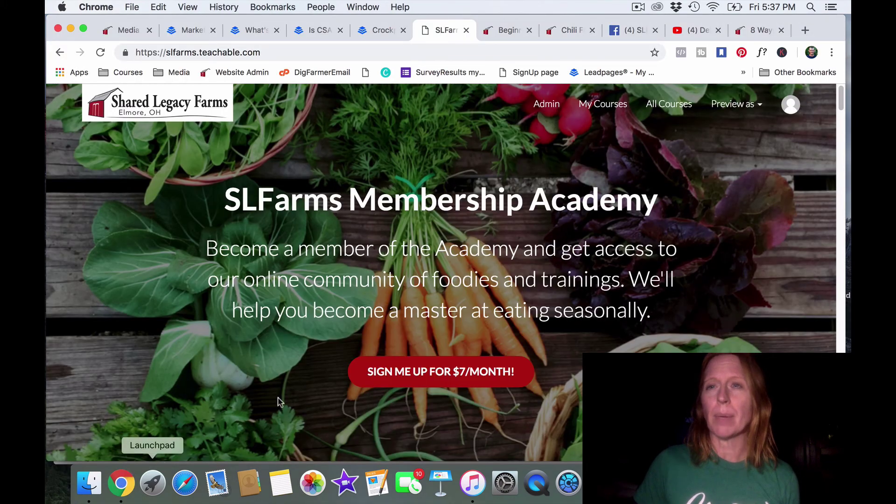
View the tomato overload blog post in Chrome, and look through the Blogposts and PDFs sections of the Excel log.
{"action": "left_click", "coordinate": [752, 30]}
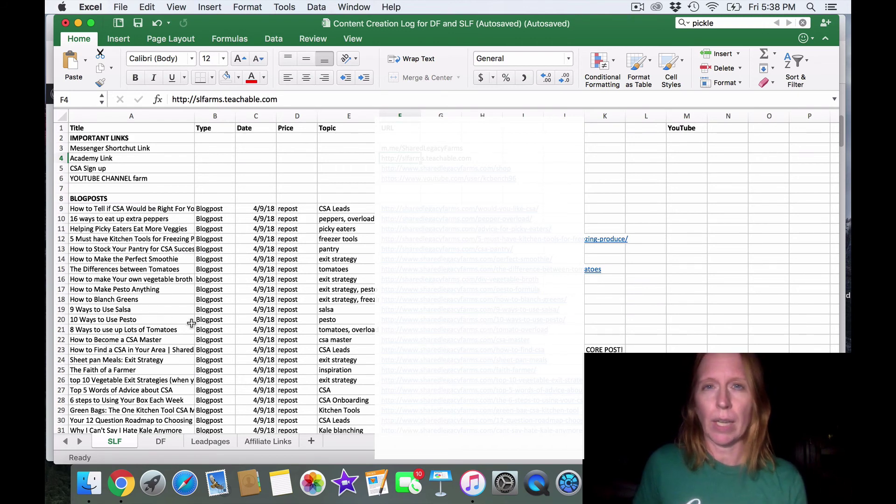
{"action": "scroll", "coordinate": [184, 324], "scroll_direction": "down", "scroll_amount": 3}
{"action": "scroll", "coordinate": [182, 325], "scroll_direction": "down", "scroll_amount": 1}
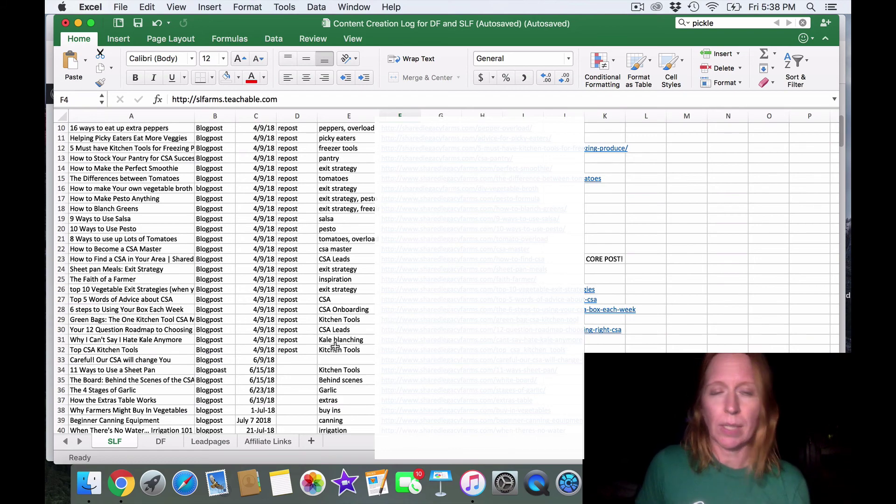
{"action": "scroll", "coordinate": [307, 355], "scroll_direction": "down", "scroll_amount": 2}
{"action": "scroll", "coordinate": [308, 355], "scroll_direction": "down", "scroll_amount": 12}
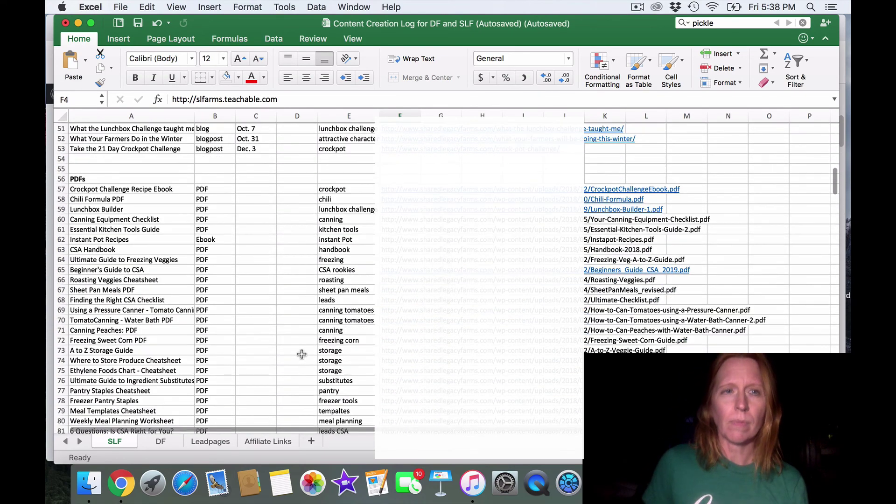
{"action": "scroll", "coordinate": [302, 353], "scroll_direction": "down", "scroll_amount": 1}
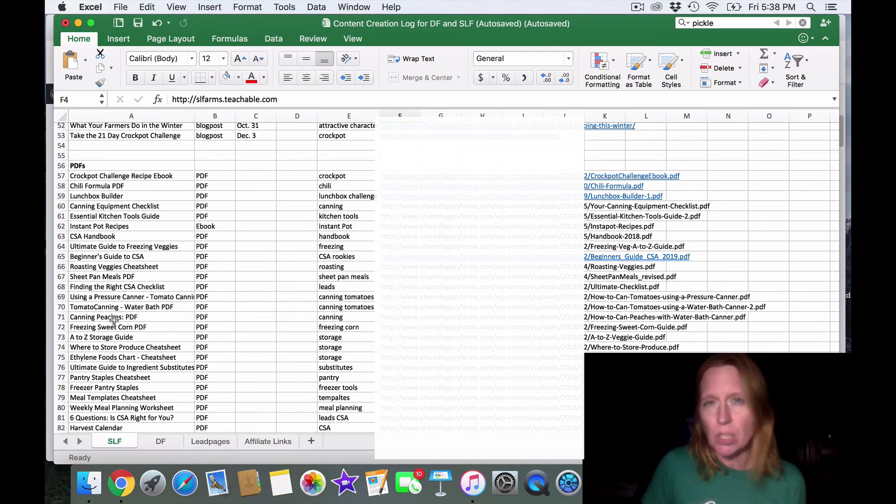
Switch to Chrome and page through the Chili Formula PDF to view its ingredients, options and recipes.
{"action": "left_click", "coordinate": [121, 483]}
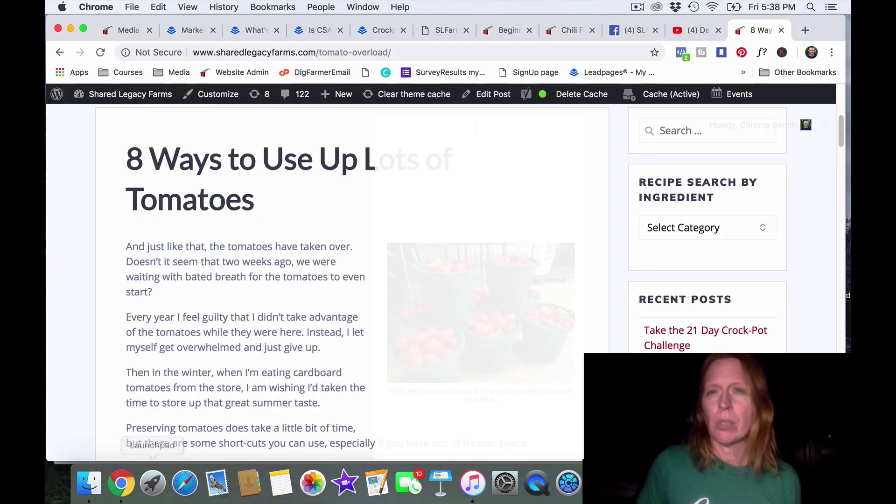
{"action": "left_click", "coordinate": [570, 31]}
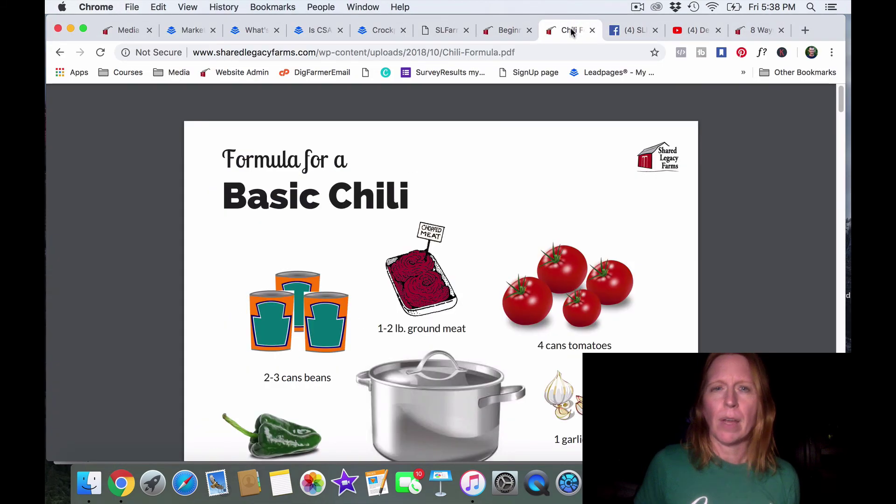
{"action": "scroll", "coordinate": [720, 271], "scroll_direction": "down", "scroll_amount": 10}
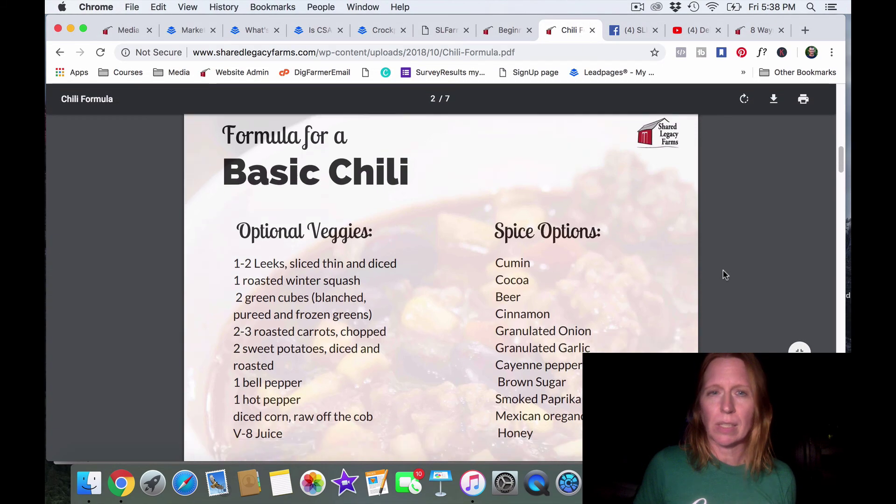
{"action": "scroll", "coordinate": [723, 271], "scroll_direction": "down", "scroll_amount": 20}
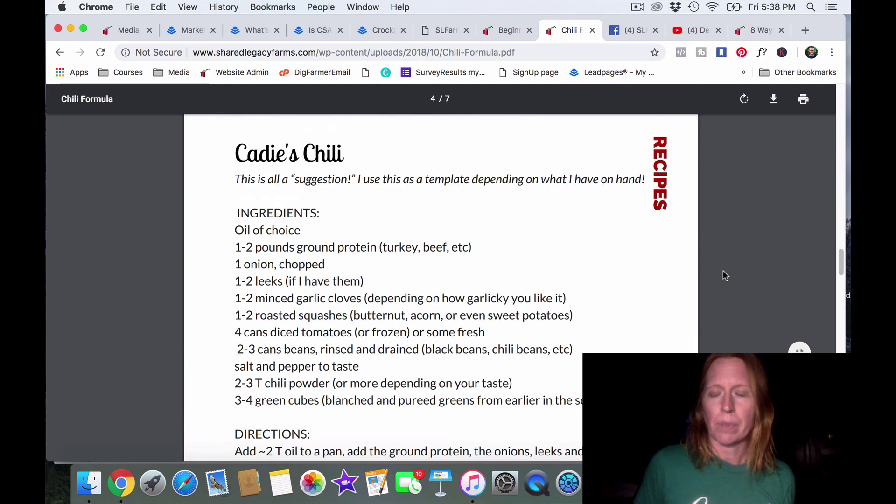
{"action": "scroll", "coordinate": [723, 276], "scroll_direction": "down", "scroll_amount": 10}
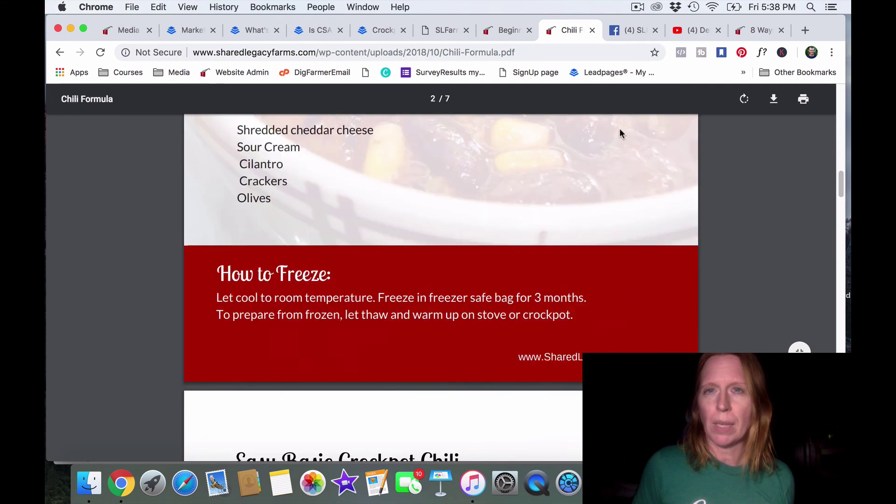
Page through the Beginner's Guide to CSA PDF and return to the first page of the Chili Formula PDF.
{"action": "left_click", "coordinate": [508, 31]}
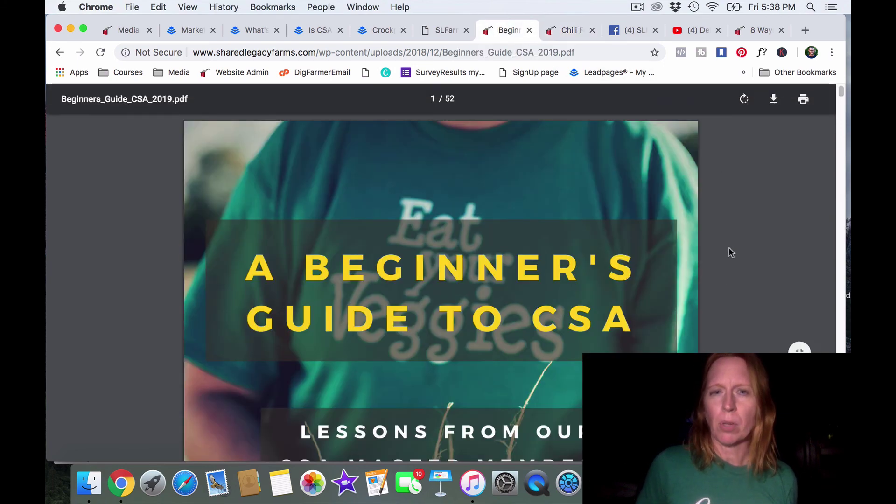
{"action": "scroll", "coordinate": [746, 266], "scroll_direction": "down", "scroll_amount": 20}
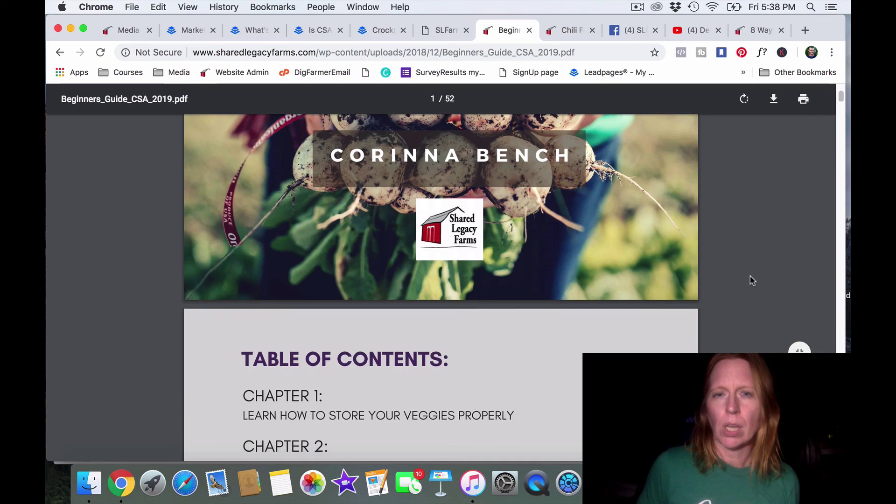
{"action": "scroll", "coordinate": [750, 276], "scroll_direction": "down", "scroll_amount": 20}
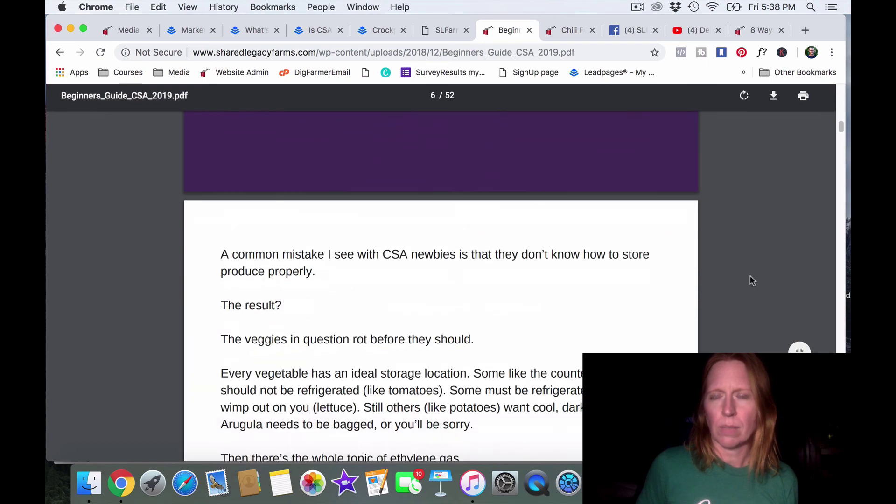
{"action": "scroll", "coordinate": [750, 280], "scroll_direction": "up", "scroll_amount": 15}
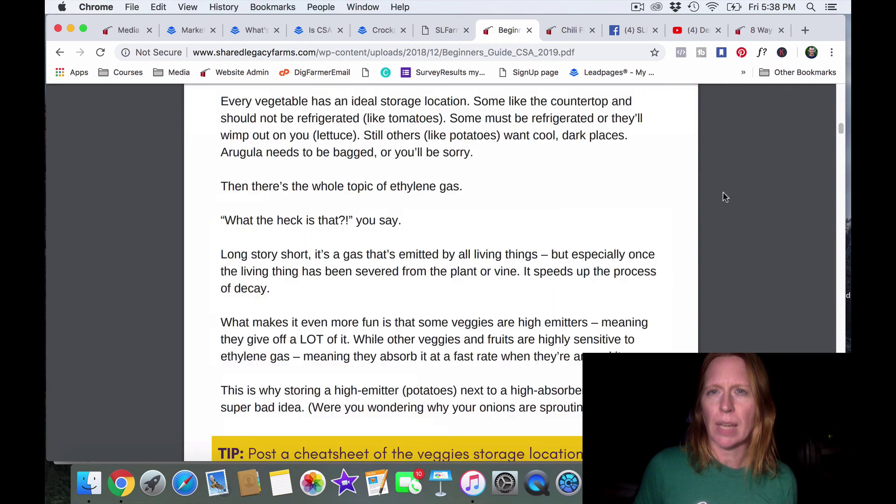
{"action": "left_click", "coordinate": [572, 32]}
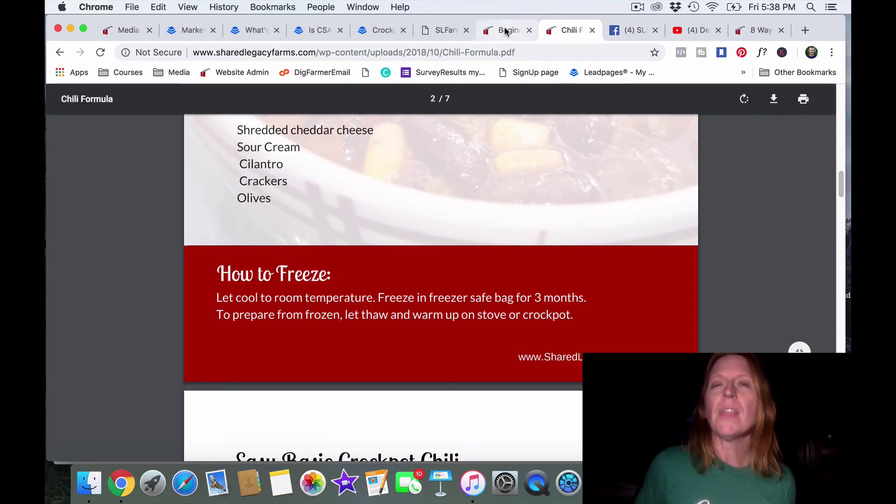
{"action": "scroll", "coordinate": [723, 212], "scroll_direction": "up", "scroll_amount": 10}
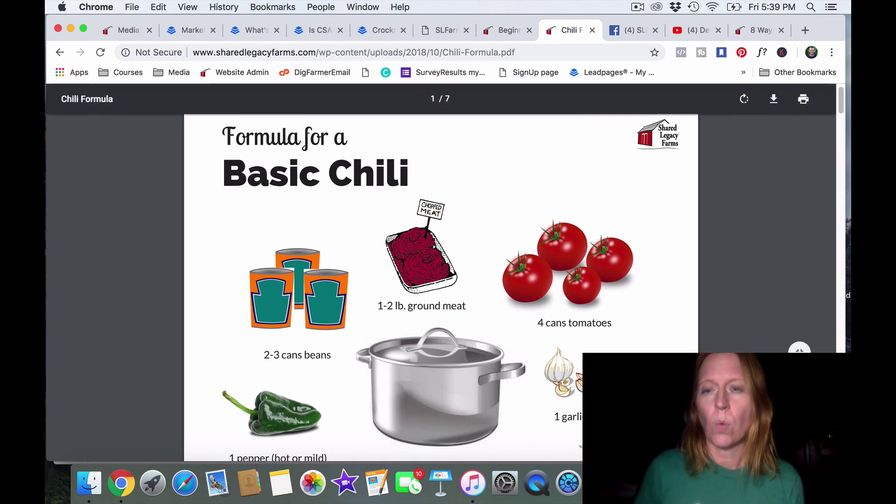
Switch to Excel and look through the log's PDFs and Veggie Ebooks sections down to the Videos section.
{"action": "key", "text": "super+Tab"}
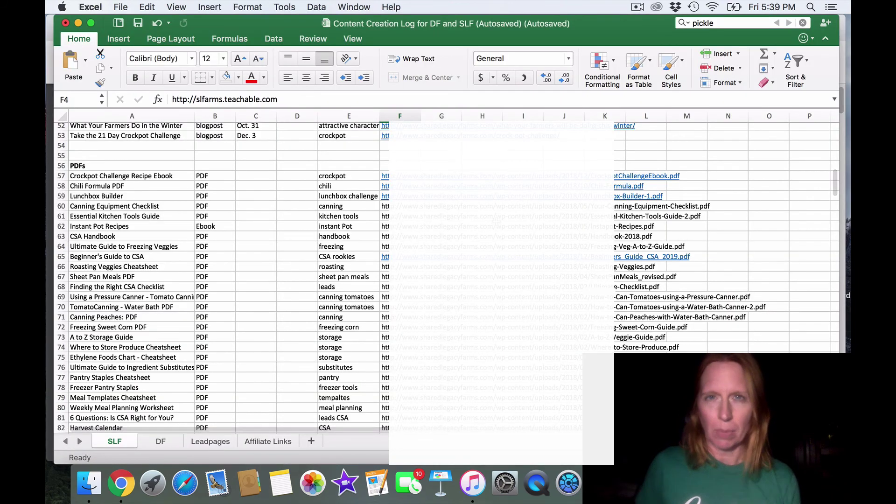
{"action": "scroll", "coordinate": [150, 313], "scroll_direction": "down", "scroll_amount": 6}
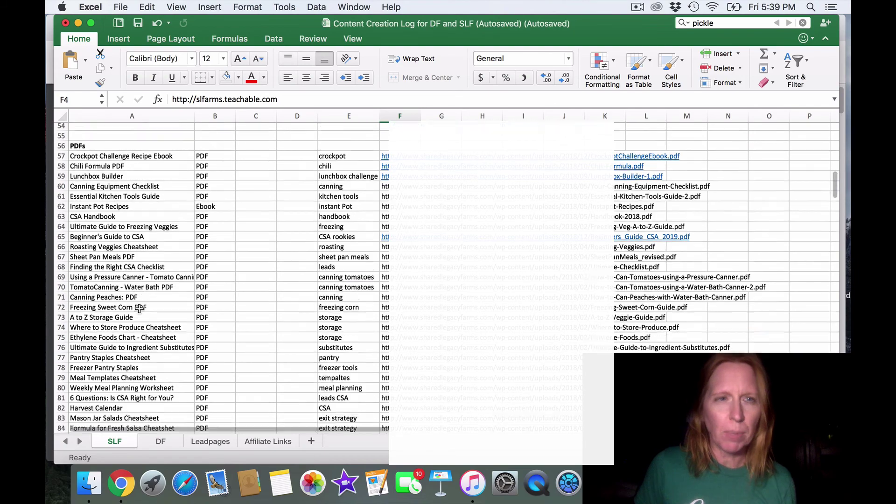
{"action": "scroll", "coordinate": [151, 313], "scroll_direction": "down", "scroll_amount": 10}
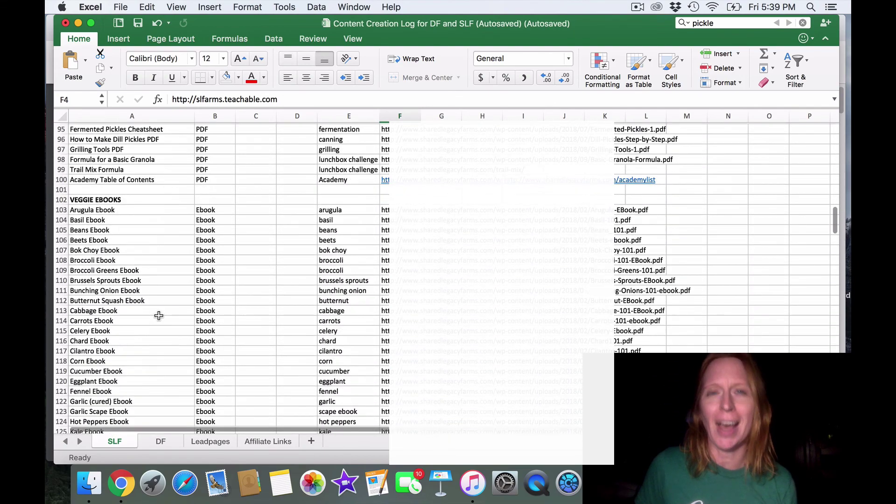
{"action": "scroll", "coordinate": [158, 315], "scroll_direction": "down", "scroll_amount": 4}
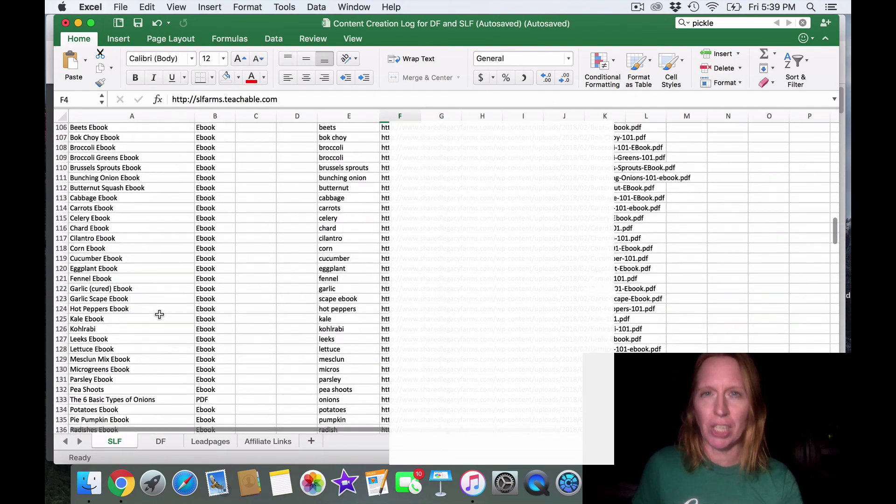
{"action": "scroll", "coordinate": [160, 315], "scroll_direction": "down", "scroll_amount": 12}
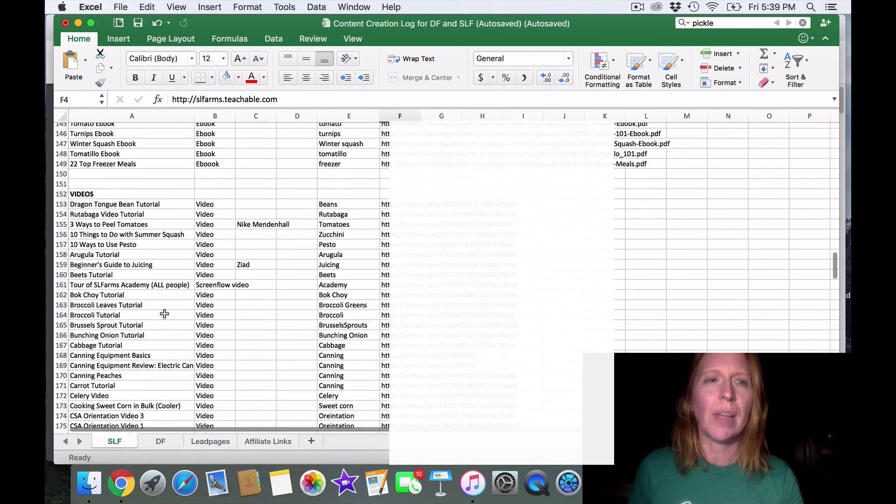
Switch to Chrome and view the Dehydrating Hot Peppers video page on YouTube.
{"action": "left_click", "coordinate": [121, 483]}
{"action": "left_click", "coordinate": [693, 29]}
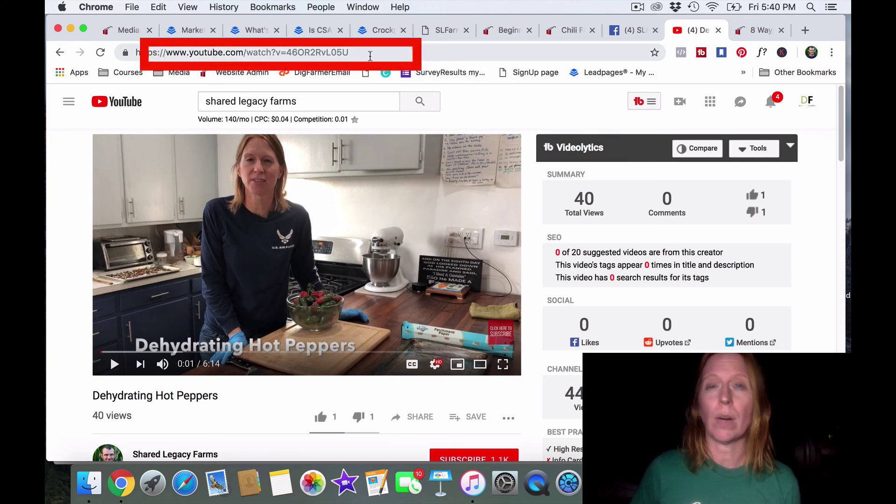
Return to the Excel log and look through the Videos section down to the Recipes 2018 section.
{"action": "key", "text": "super+Tab"}
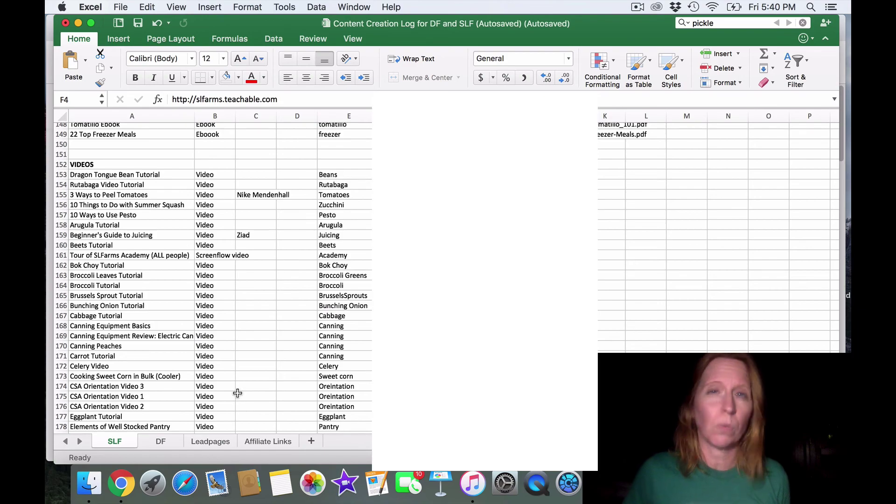
{"action": "scroll", "coordinate": [238, 392], "scroll_direction": "down", "scroll_amount": 15}
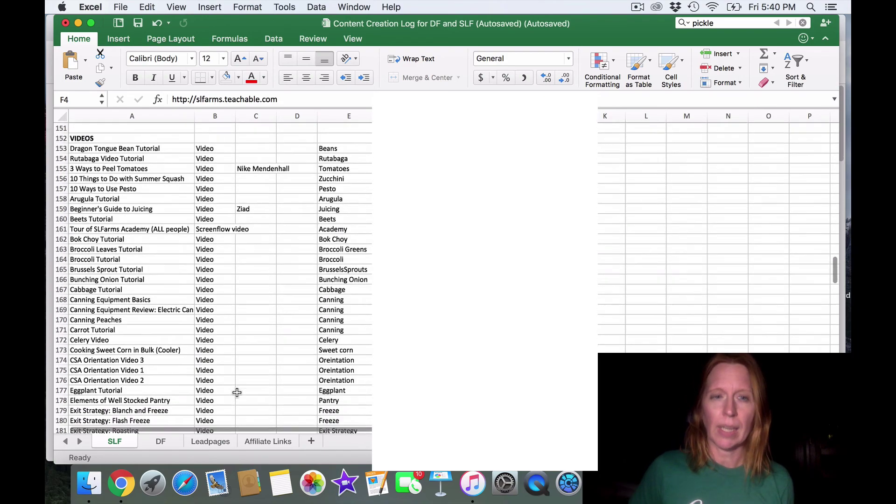
{"action": "scroll", "coordinate": [243, 392], "scroll_direction": "down", "scroll_amount": 8}
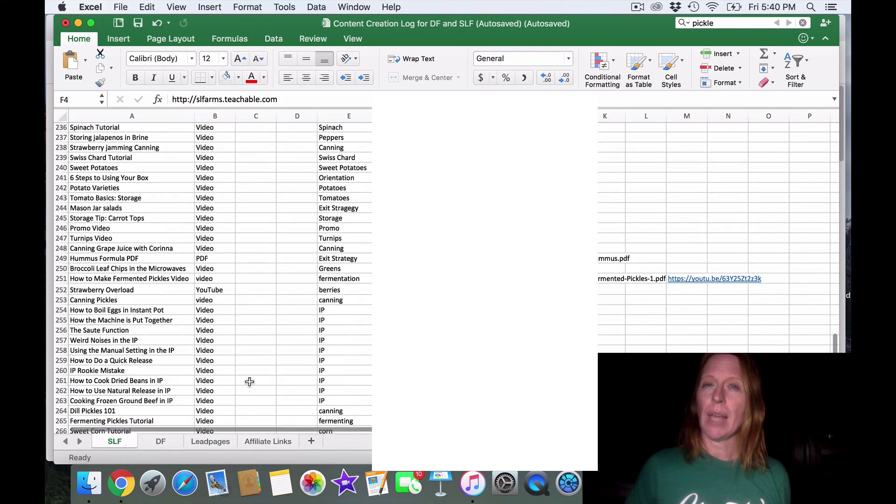
{"action": "scroll", "coordinate": [246, 365], "scroll_direction": "down", "scroll_amount": 9}
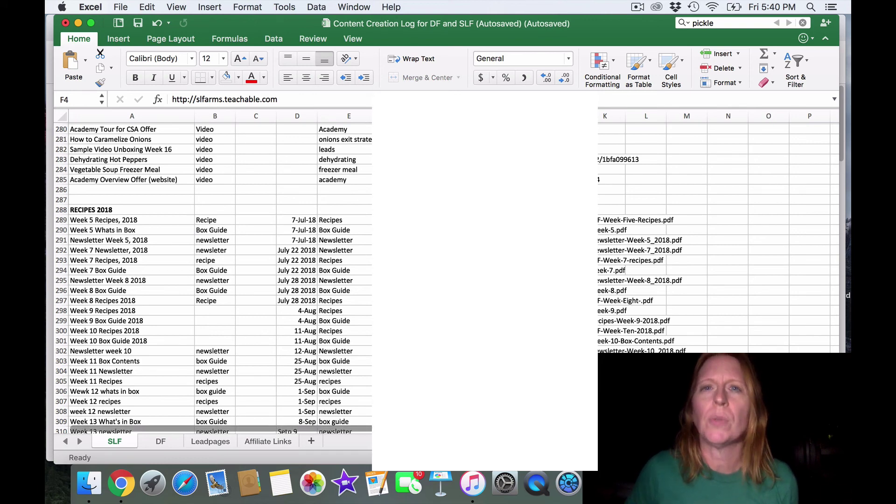
Switch to Chrome and look through the uploaded PDFs and images in the Shared Legacy Farms WordPress Media Library.
{"action": "left_click", "coordinate": [121, 483]}
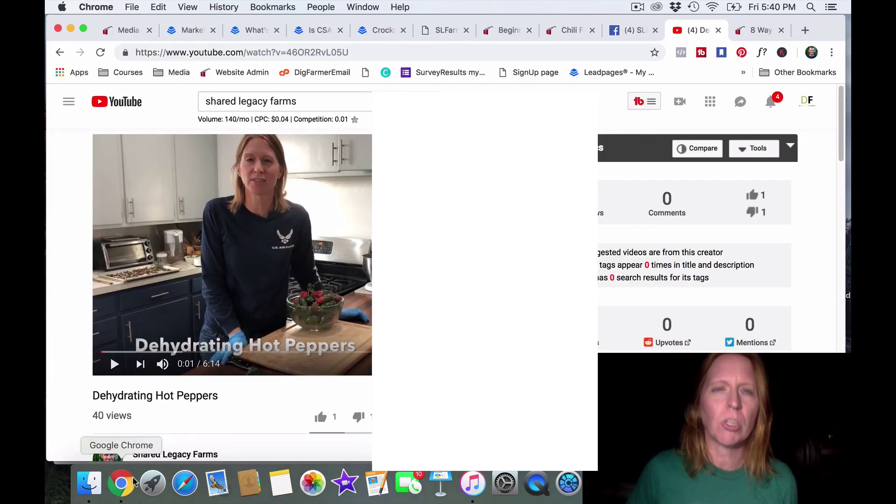
{"action": "left_click", "coordinate": [123, 30]}
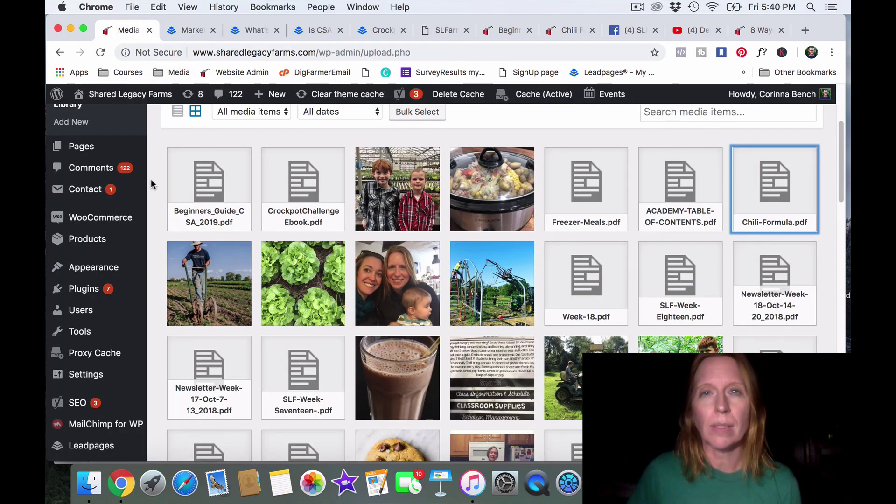
{"action": "mouse_move", "coordinate": [119, 152]}
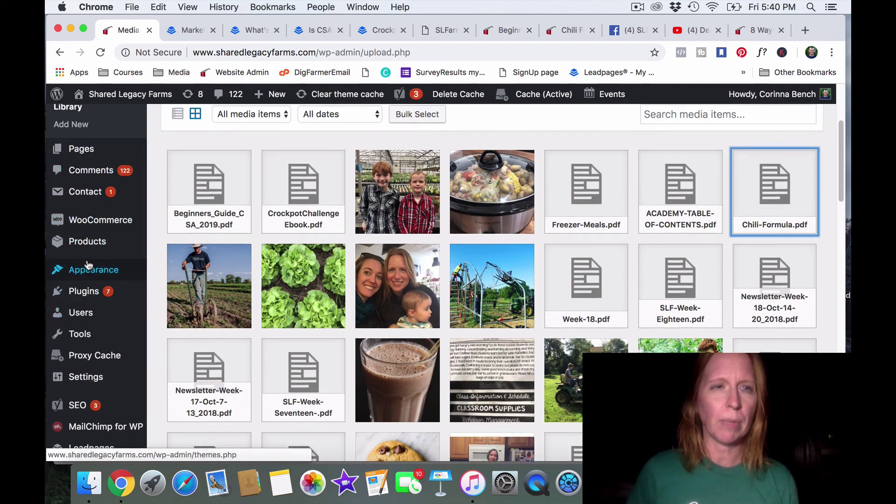
{"action": "scroll", "coordinate": [89, 265], "scroll_direction": "up", "scroll_amount": 3}
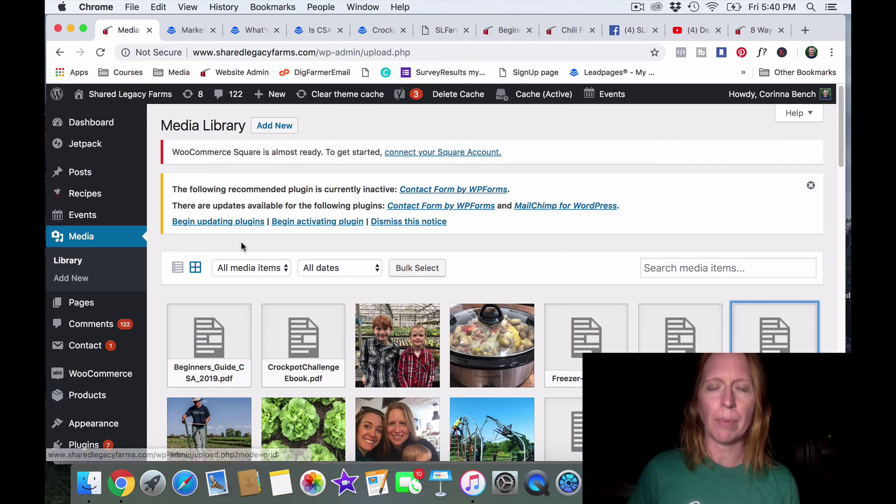
{"action": "scroll", "coordinate": [682, 265], "scroll_direction": "down", "scroll_amount": 2}
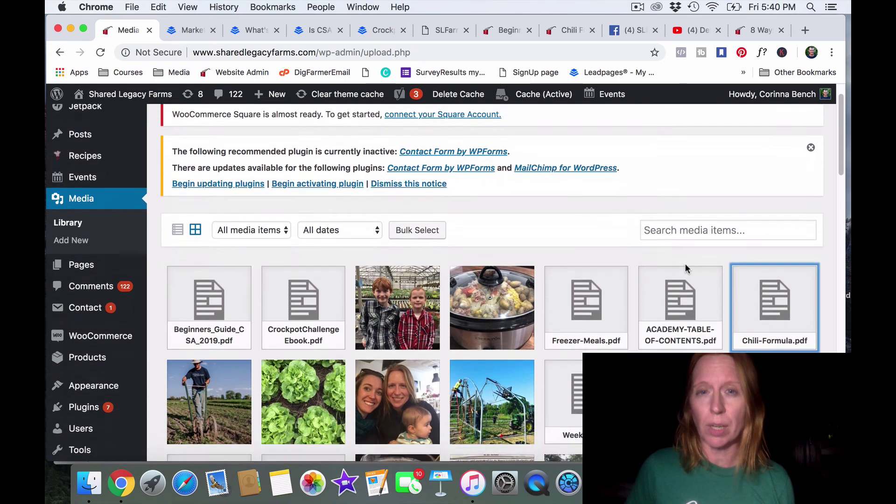
{"action": "scroll", "coordinate": [685, 265], "scroll_direction": "down", "scroll_amount": 3}
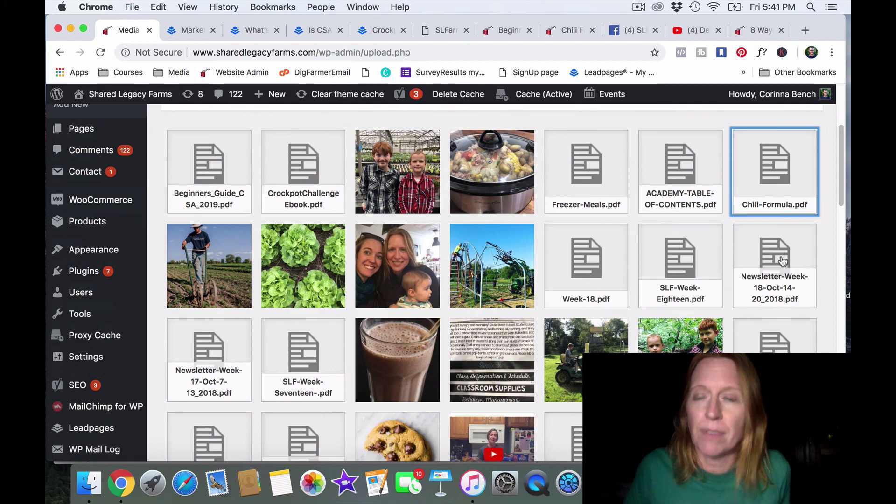
Select the file URL in the attachment details of Chili-Formula.pdf, and return to Excel at the link column of the Recipes 2018 heading row.
{"action": "left_click", "coordinate": [768, 175]}
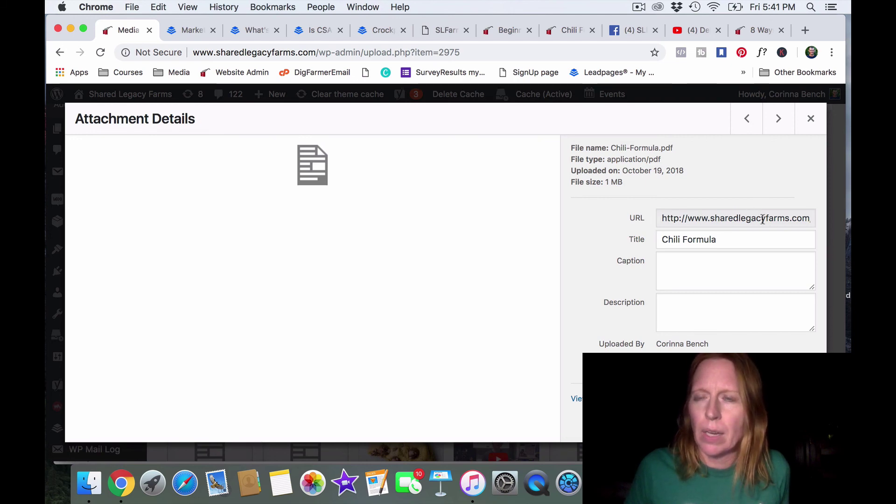
{"action": "left_click", "coordinate": [688, 219]}
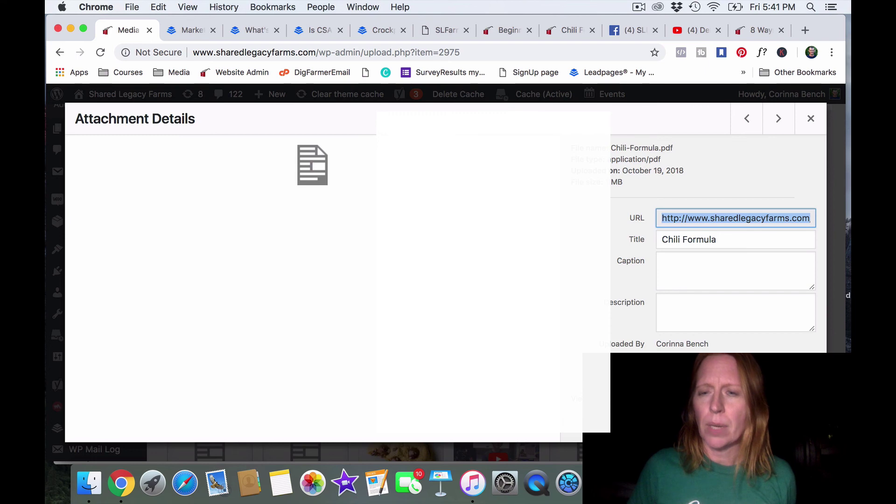
{"action": "key", "text": "super+Tab"}
{"action": "scroll", "coordinate": [369, 314], "scroll_direction": "down", "scroll_amount": 1}
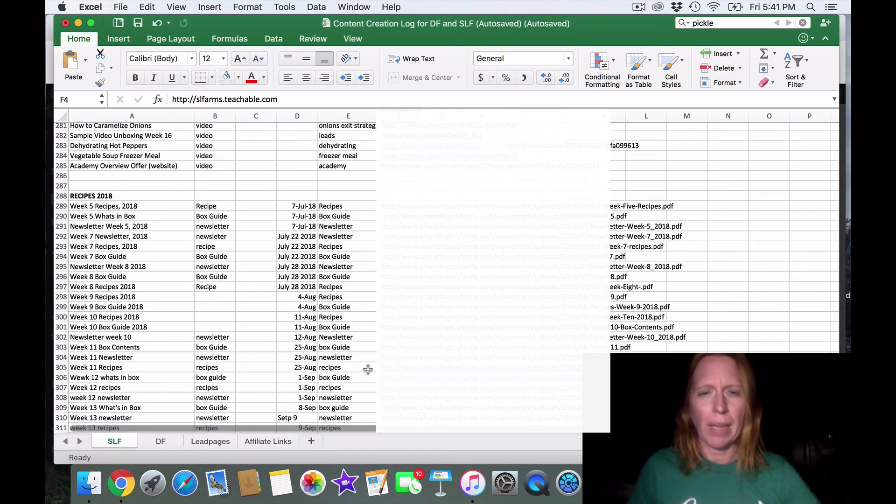
{"action": "left_click", "coordinate": [411, 194]}
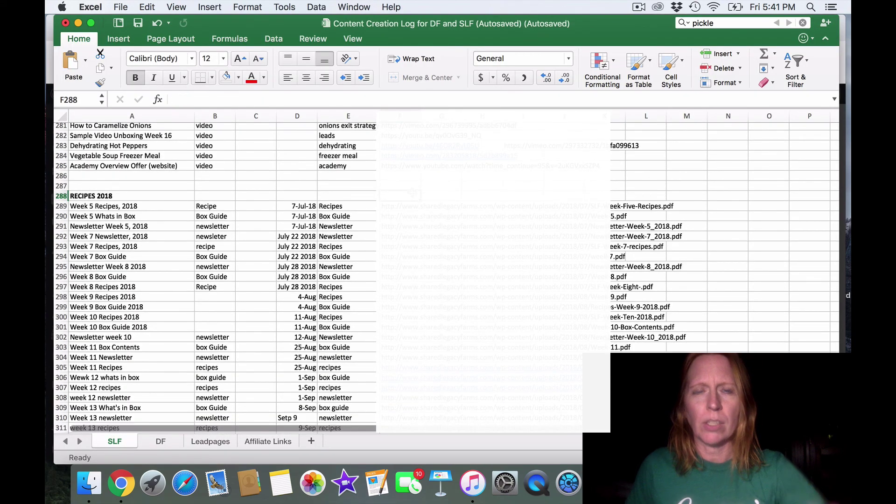
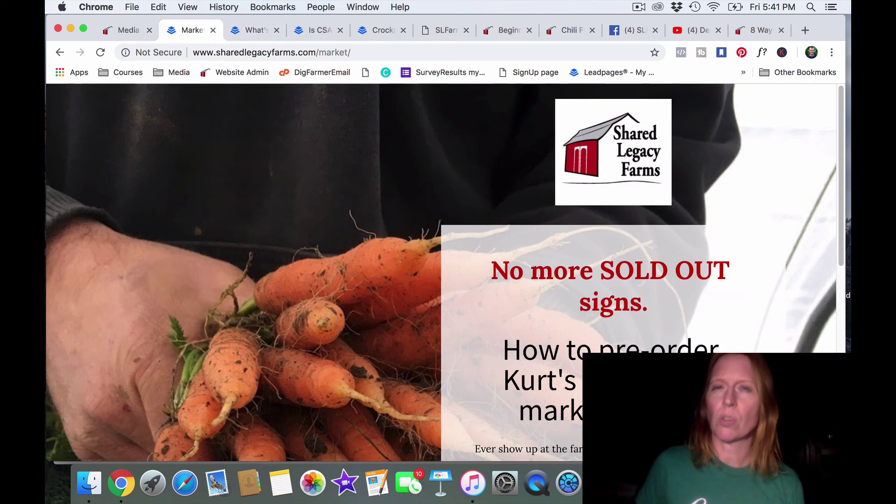
Switch to Chrome and look through the farmer's market pre-order landing page down to its subscription form.
{"action": "scroll", "coordinate": [443, 271], "scroll_direction": "down", "scroll_amount": 5}
{"action": "scroll", "coordinate": [440, 272], "scroll_direction": "down", "scroll_amount": 2}
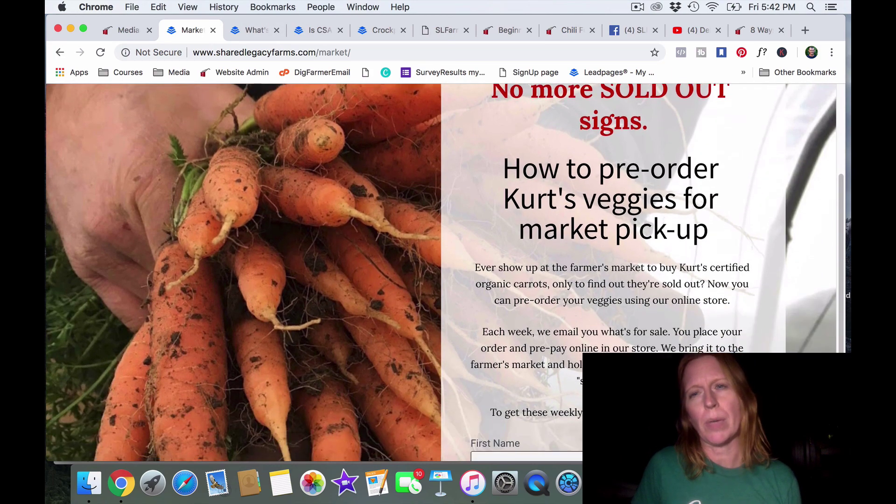
{"action": "scroll", "coordinate": [443, 271], "scroll_direction": "down", "scroll_amount": 3}
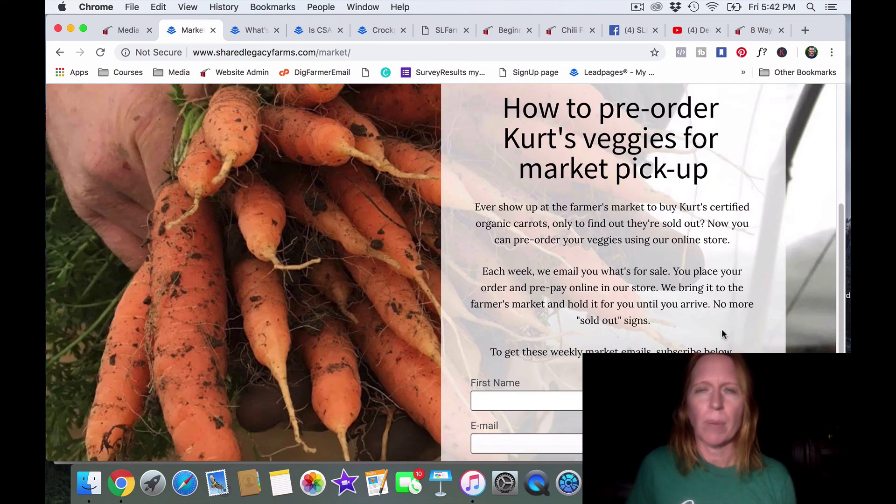
{"action": "scroll", "coordinate": [721, 328], "scroll_direction": "down", "scroll_amount": 2}
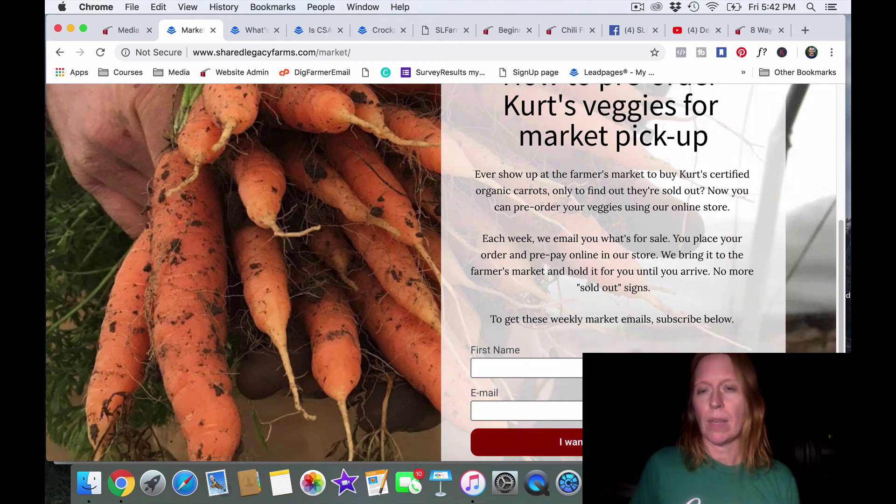
{"action": "scroll", "coordinate": [772, 305], "scroll_direction": "up", "scroll_amount": 1}
{"action": "scroll", "coordinate": [772, 305], "scroll_direction": "up", "scroll_amount": 5}
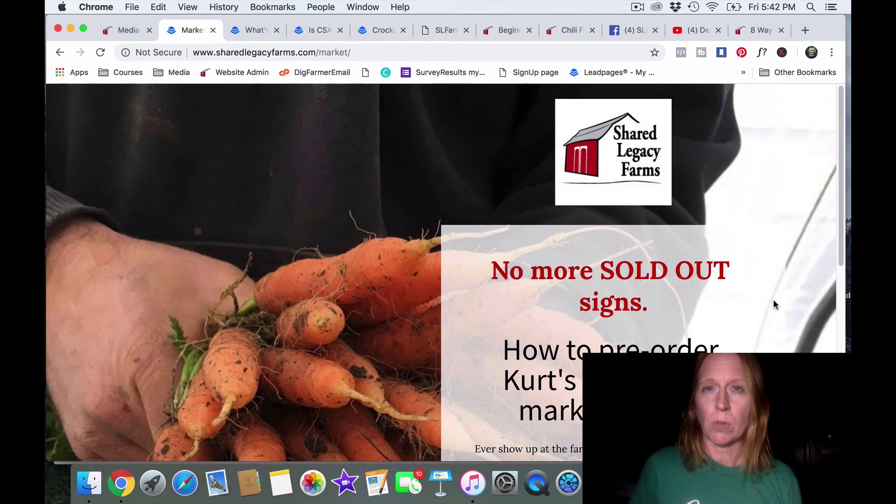
View the CSA Harvest Calendar landing page with its offer text and signup form.
{"action": "left_click", "coordinate": [252, 30]}
{"action": "scroll", "coordinate": [756, 214], "scroll_direction": "up", "scroll_amount": 5}
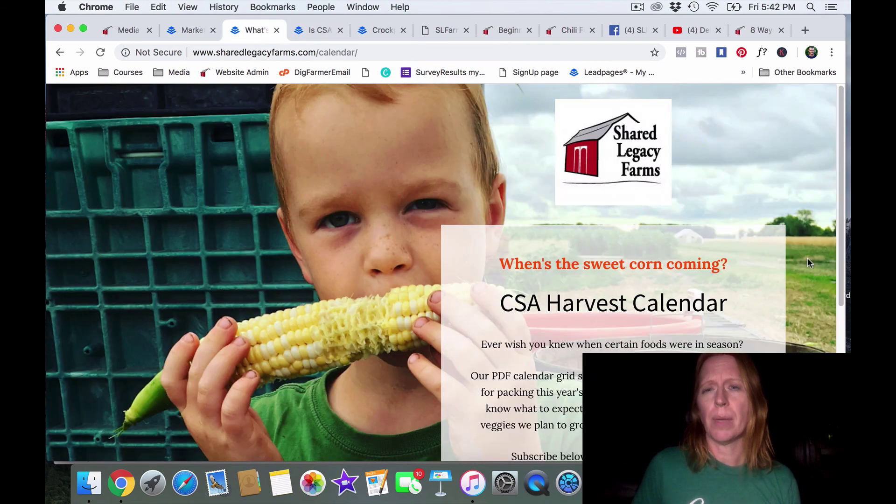
{"action": "scroll", "coordinate": [806, 258], "scroll_direction": "down", "scroll_amount": 4}
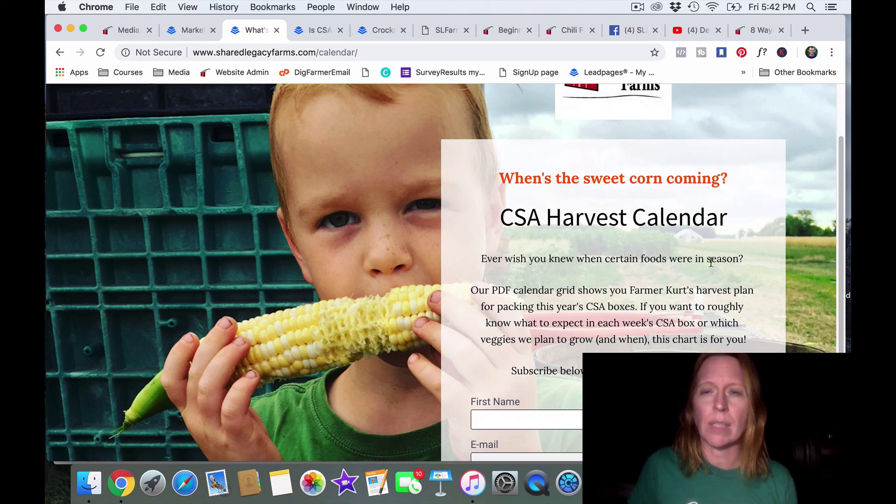
Look through the "Is CSA Right for You?" landing page, from the intro video to the video series signup form.
{"action": "left_click", "coordinate": [319, 30]}
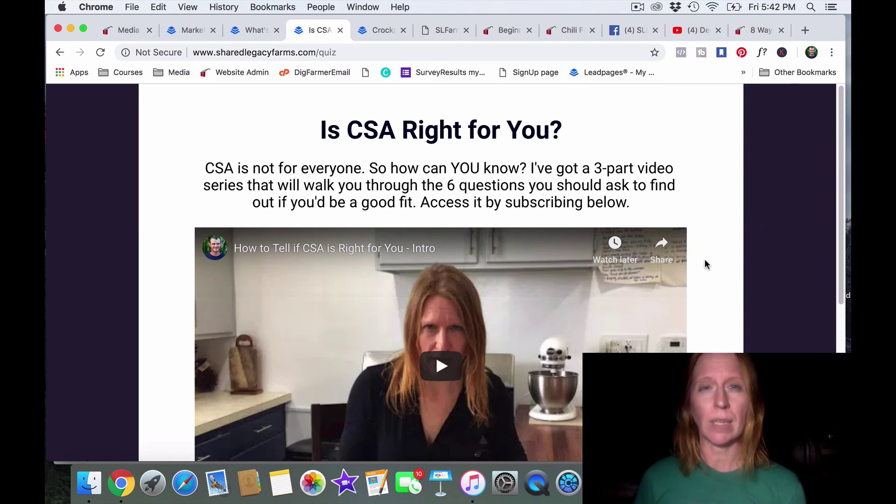
{"action": "scroll", "coordinate": [693, 304], "scroll_direction": "down", "scroll_amount": 3}
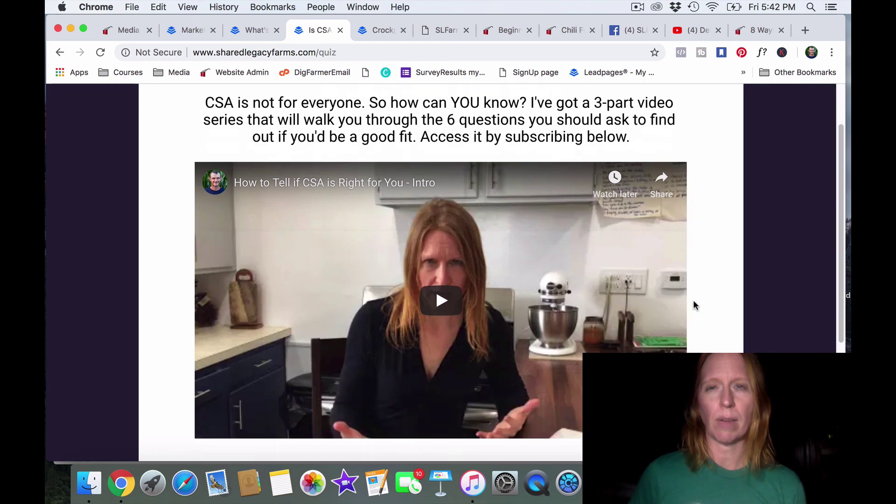
{"action": "scroll", "coordinate": [693, 305], "scroll_direction": "down", "scroll_amount": 6}
{"action": "scroll", "coordinate": [695, 308], "scroll_direction": "down", "scroll_amount": 1}
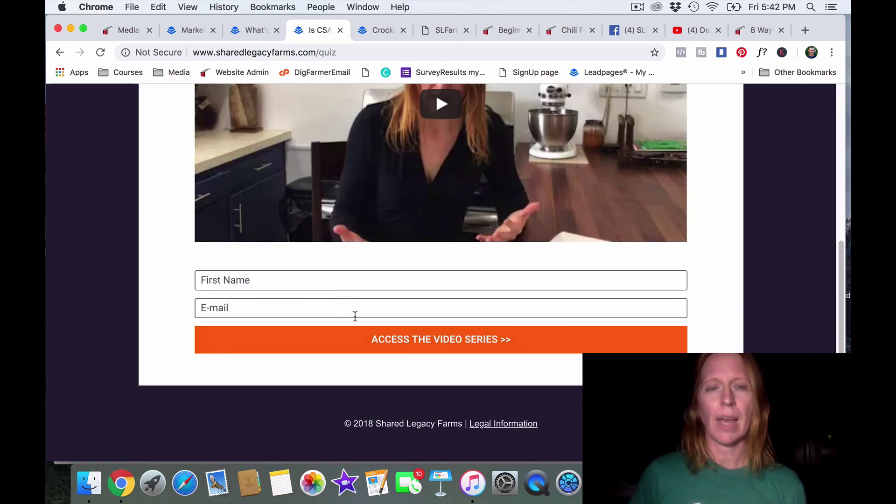
{"action": "scroll", "coordinate": [590, 310], "scroll_direction": "up", "scroll_amount": 6}
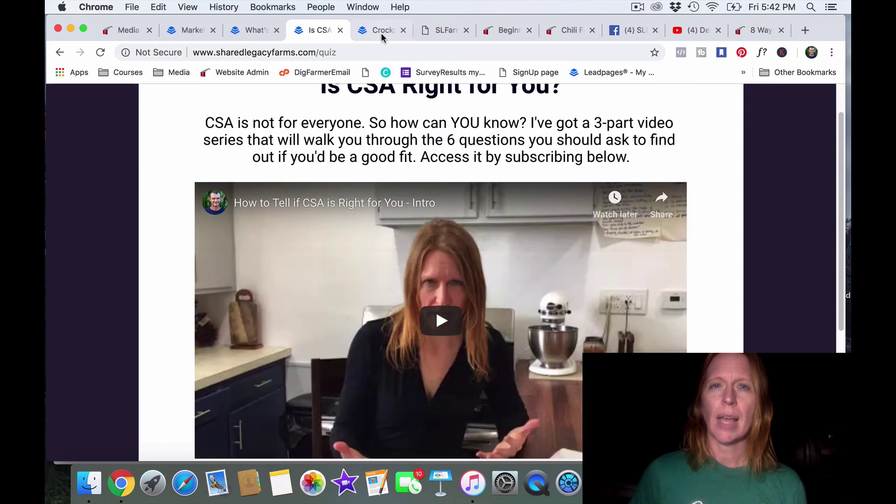
Look through the "Join the Crockpot Challenge" landing page down to its signup form.
{"action": "left_click", "coordinate": [382, 33]}
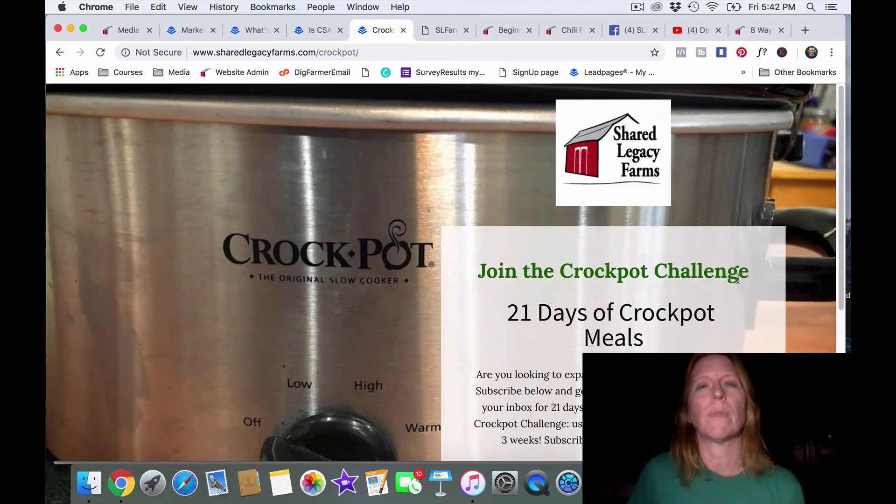
{"action": "scroll", "coordinate": [737, 279], "scroll_direction": "down", "scroll_amount": 2}
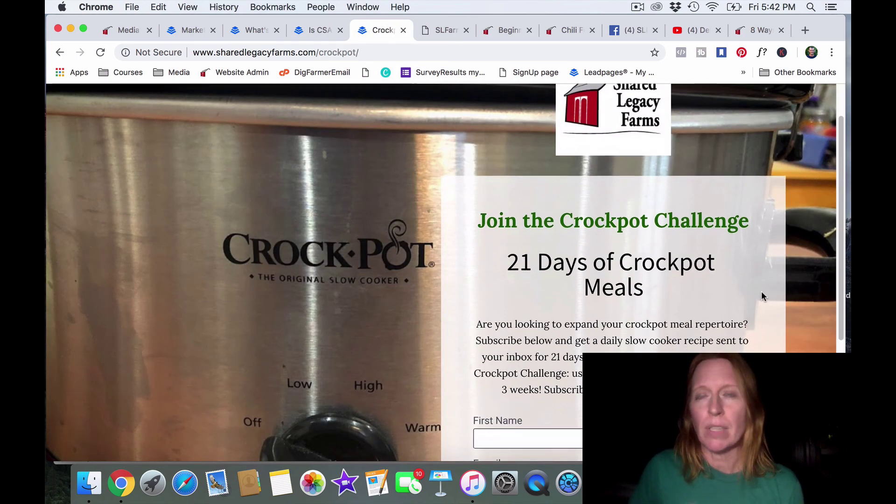
{"action": "scroll", "coordinate": [761, 292], "scroll_direction": "down", "scroll_amount": 4}
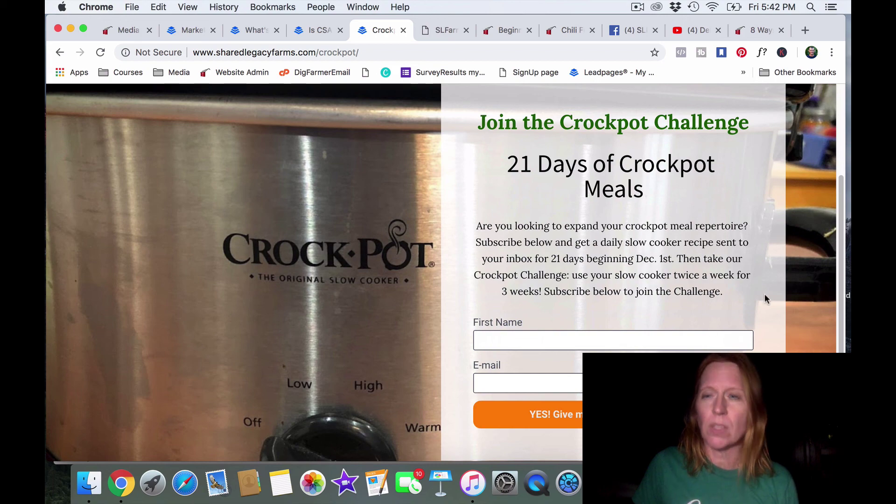
{"action": "scroll", "coordinate": [765, 294], "scroll_direction": "up", "scroll_amount": 5}
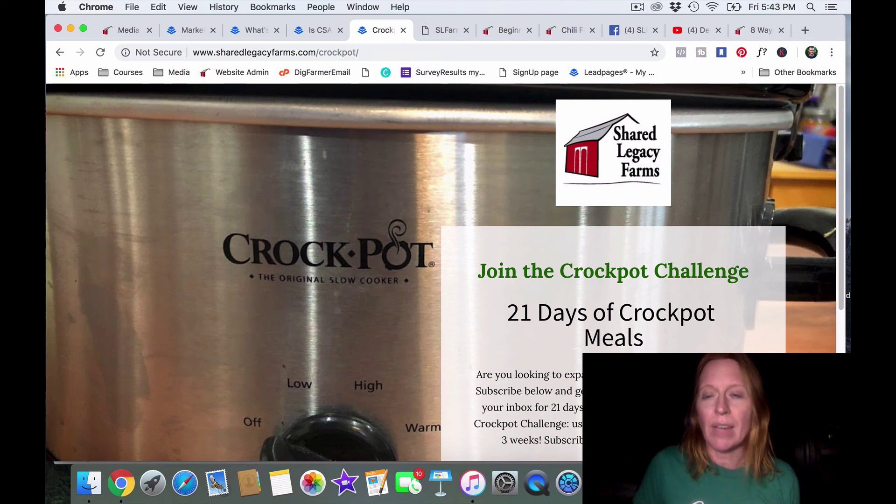
Switch to Excel, view the A to Z guide's description and /atoz URL in the Leadpages sheet, and open the Affiliate Links sheet.
{"action": "key", "text": "super+Tab"}
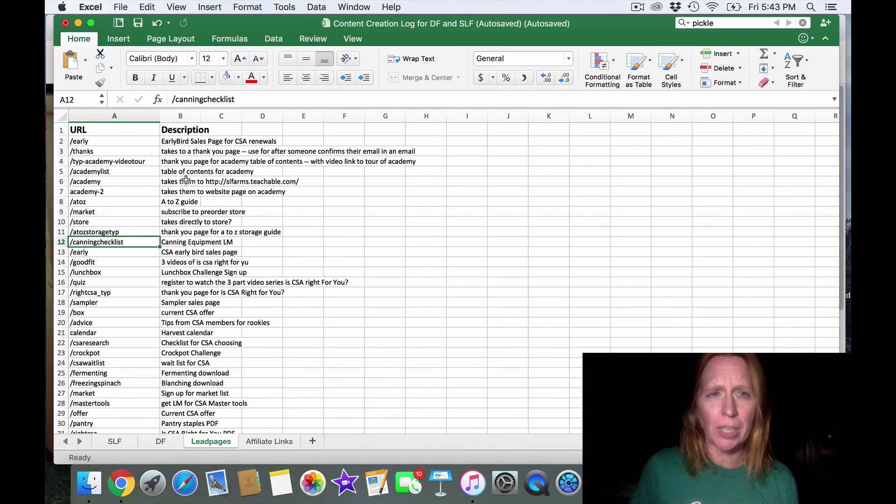
{"action": "left_click", "coordinate": [184, 202]}
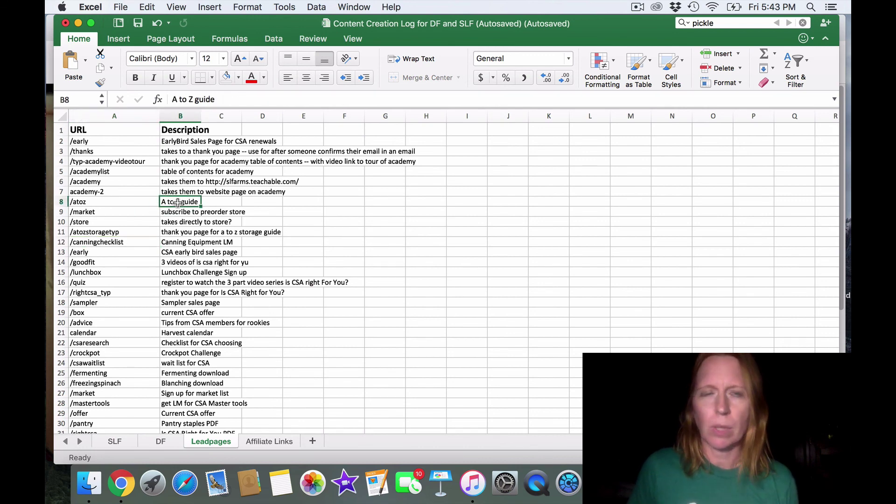
{"action": "left_click", "coordinate": [124, 204]}
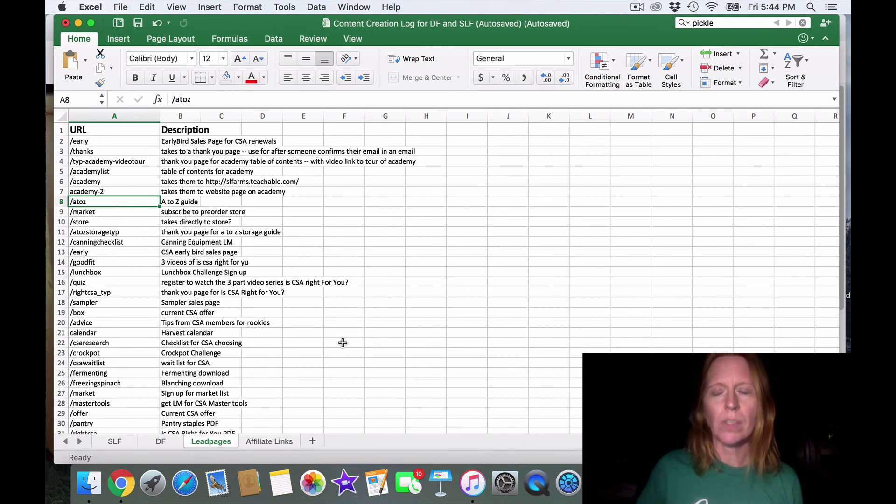
{"action": "left_click", "coordinate": [268, 440]}
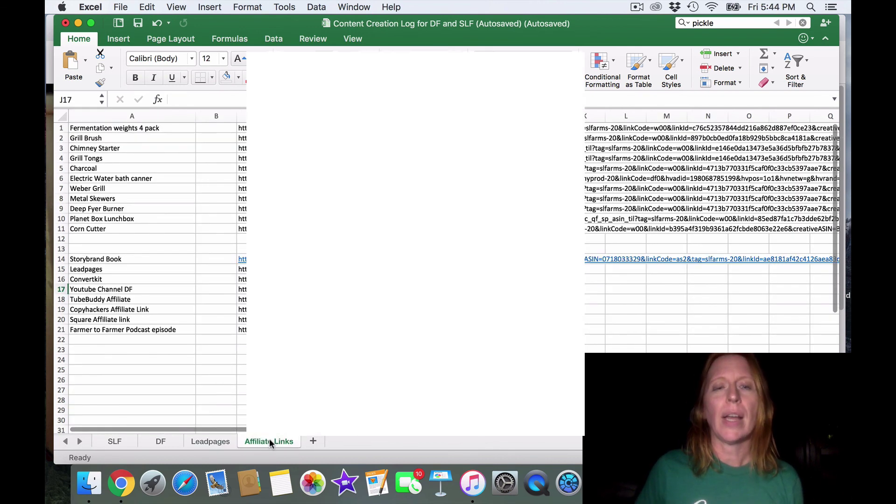